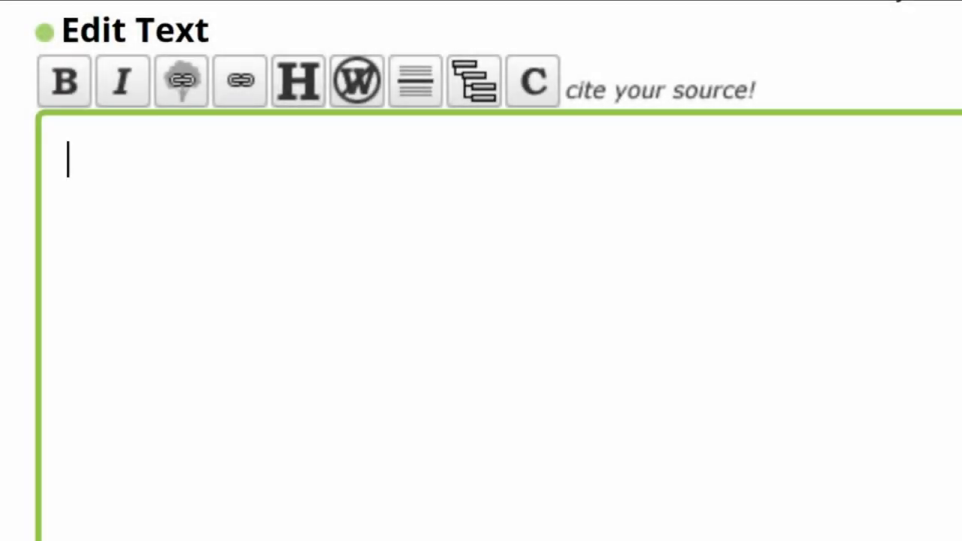
Step: Type a minimal wiki table on separate lines: {|, |Name, |-, |John and |}
text({|)
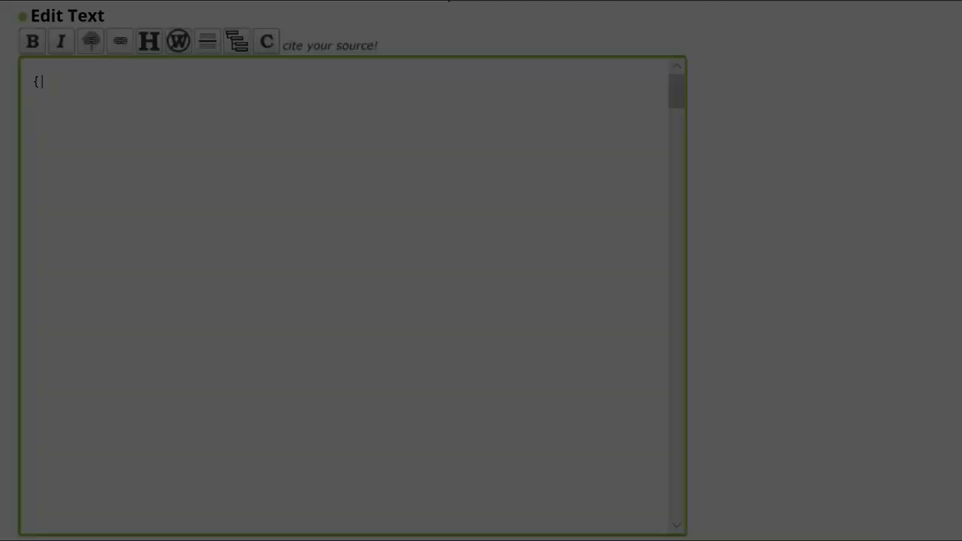
key(Return)
text(|)
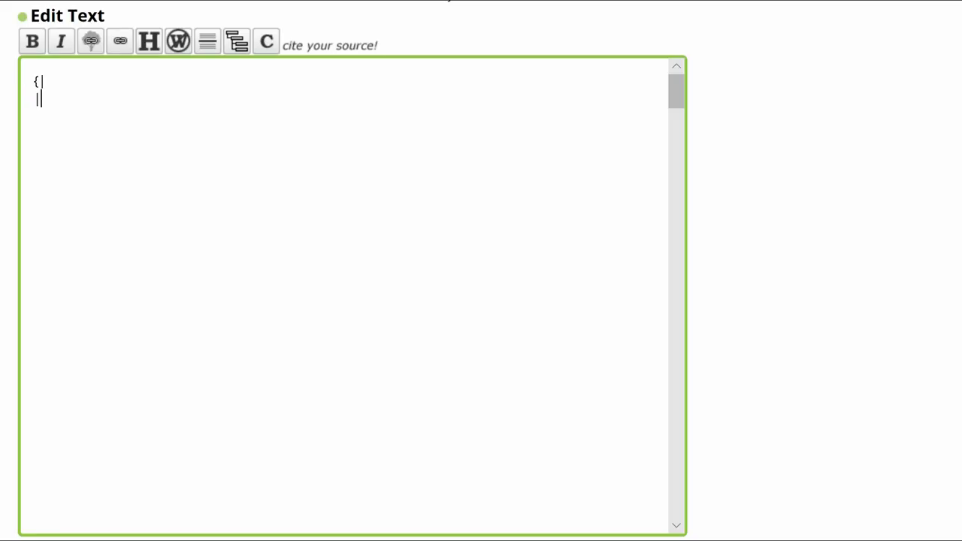
text(Name)
key(Return)
text(|)
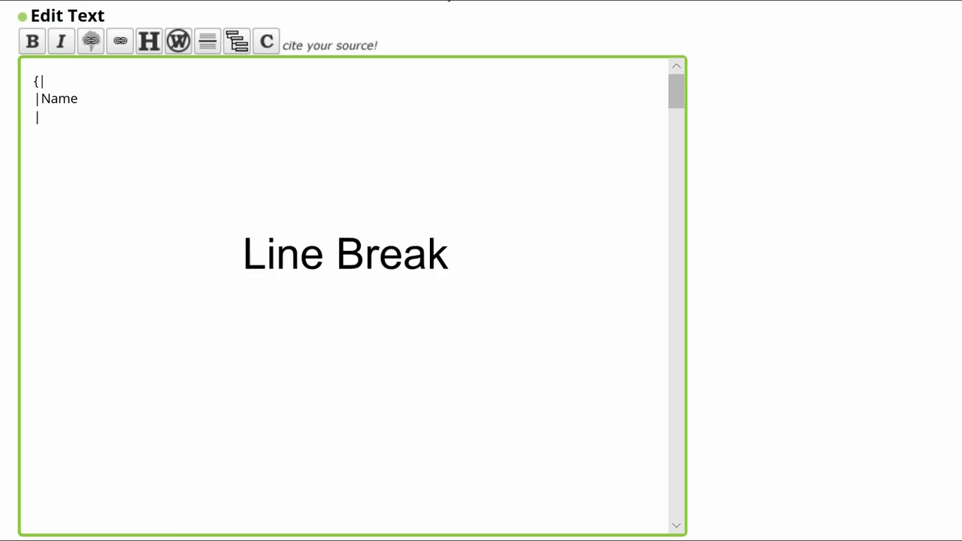
text(-)
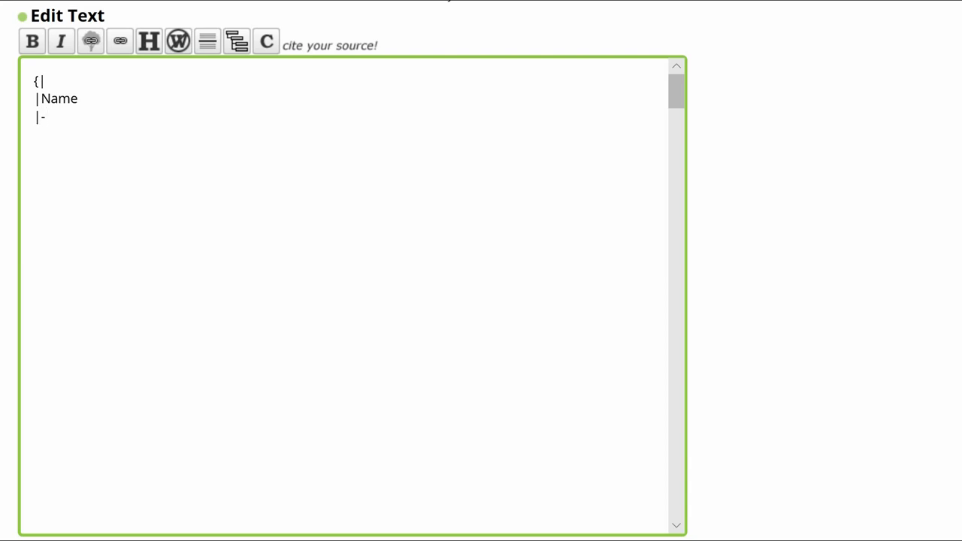
key(Return)
text(|John)
key(Return)
text(|})
click(96, 99)
Step: Add trial cells |a, b, |1 and |2 on new lines to test the table markup
key(Return)
text(|a)
key(Return)
text(|)
text(b)
key(Down)
key(Down)
key(End)
key(Return)
text(|1)
key(Return)
text(|2)
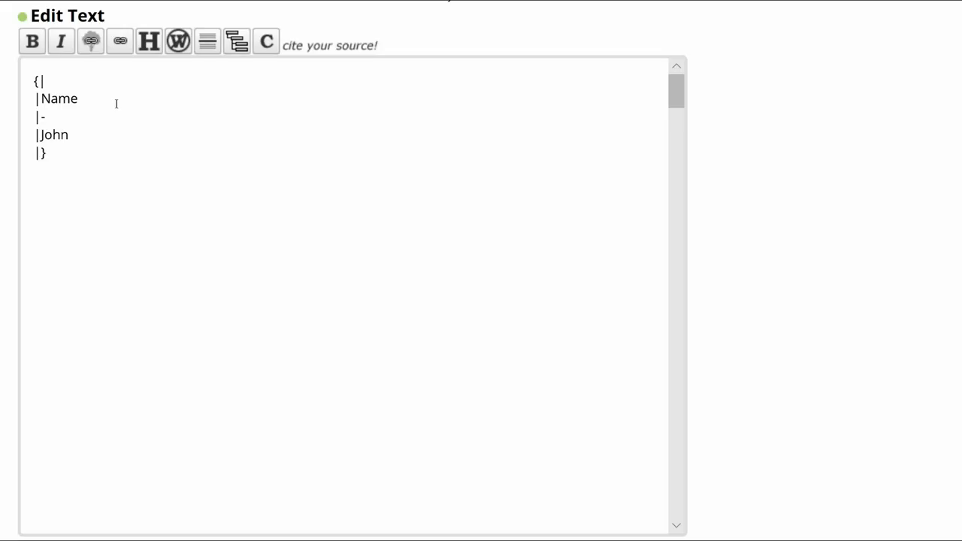
Step: Append ||Age||Occupation after the Name cell and ||48||Dentist after the John cell
click(116, 104)
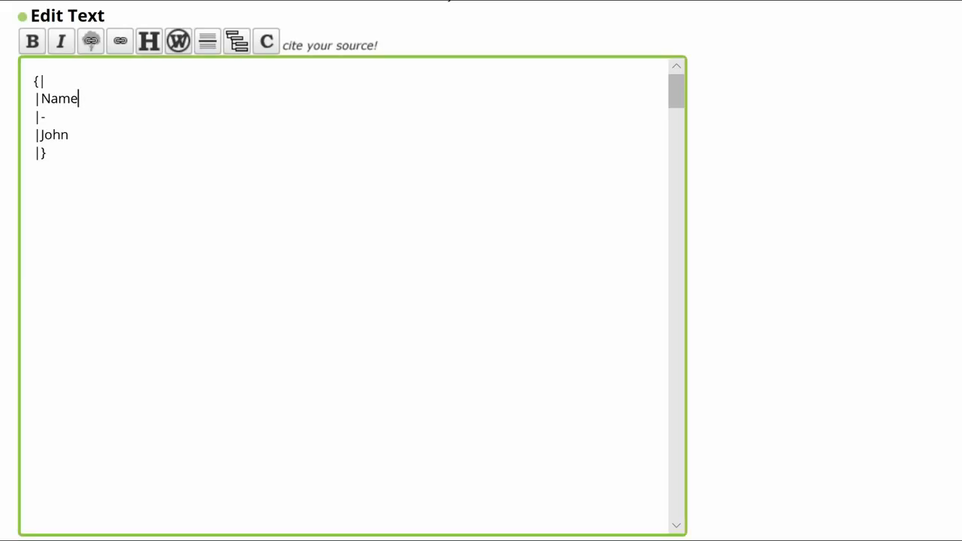
text(||)
text(Age||Occupati)
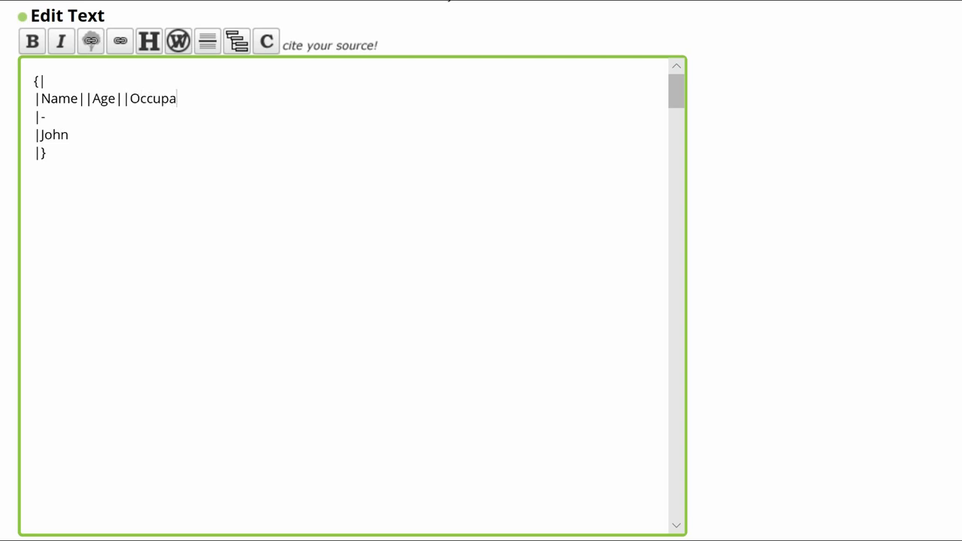
text(on)
click(69, 135)
text(||48||Dentist)
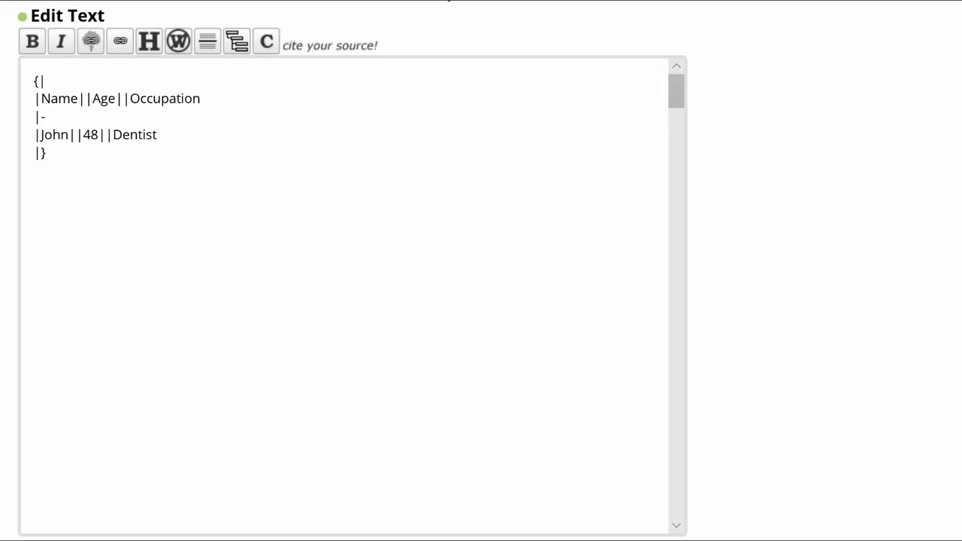
Step: Add border="1" cellpadding="6" to the table's opening {| line
click(59, 81)
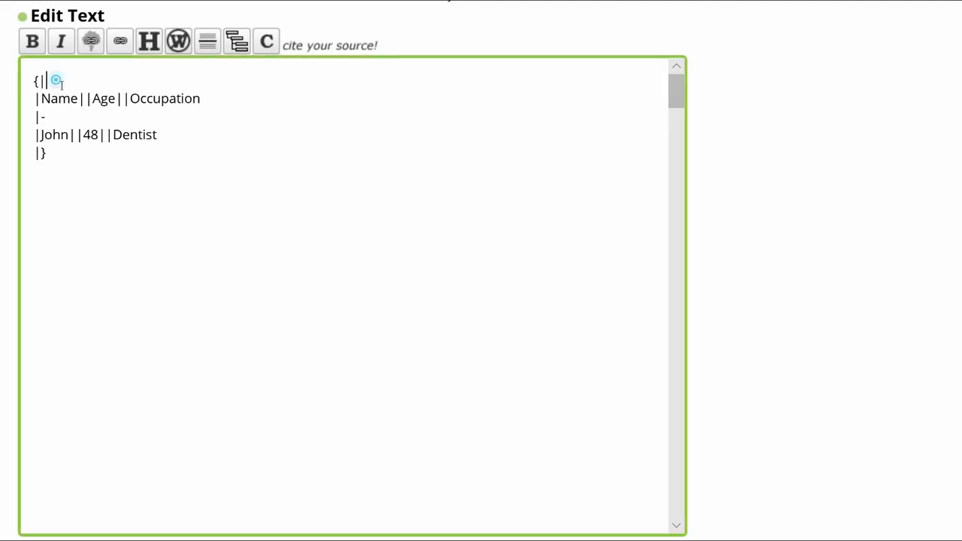
text(border="1")
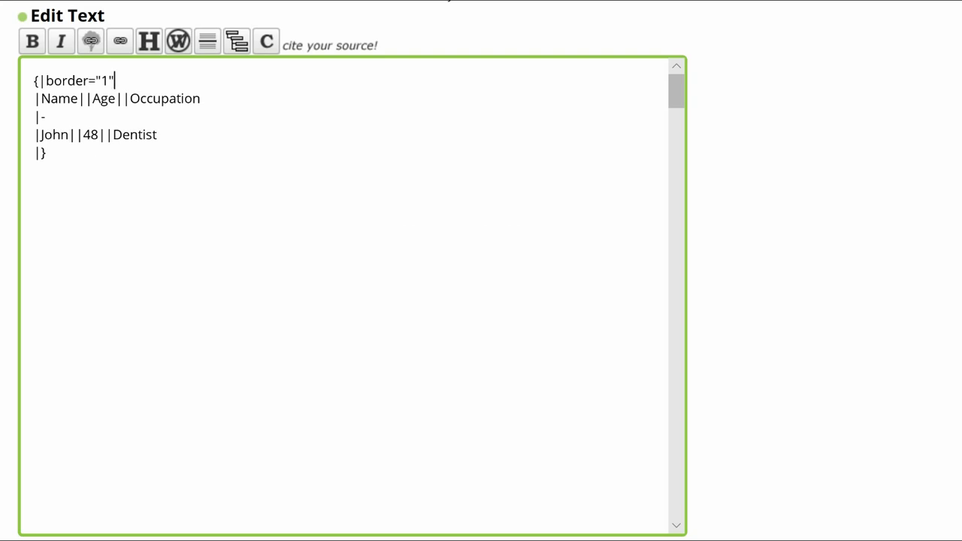
text(cellpadding=")
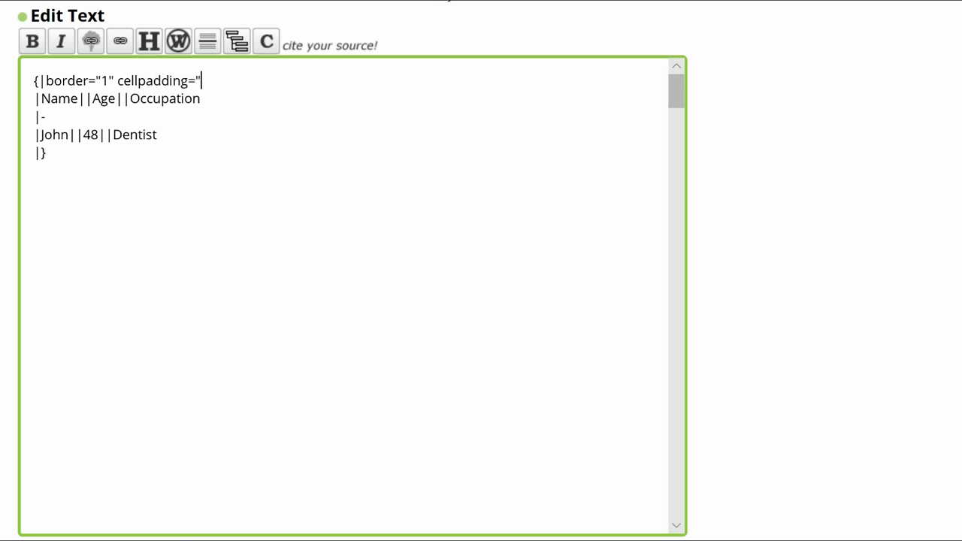
text(6")
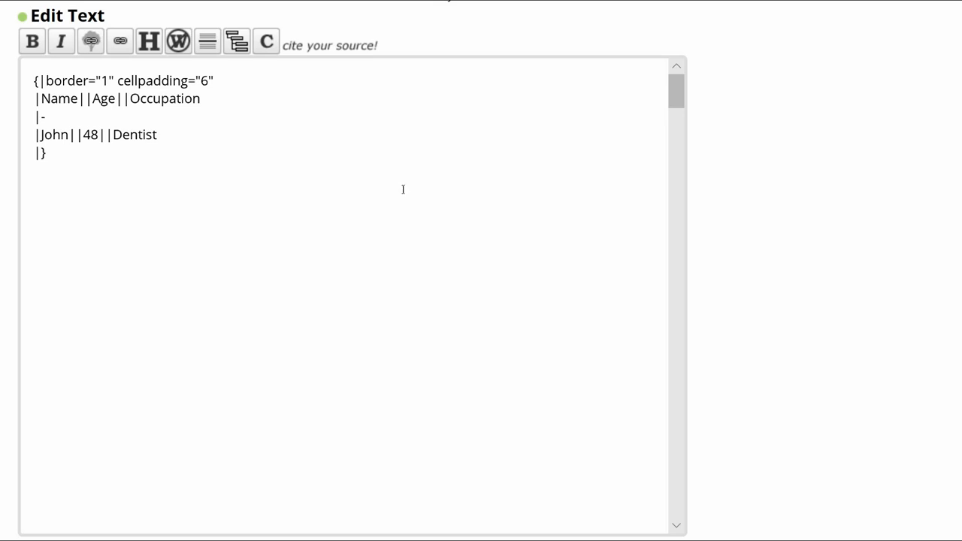
Step: Append align="center" to the end of the fruit table's options line
click(285, 82)
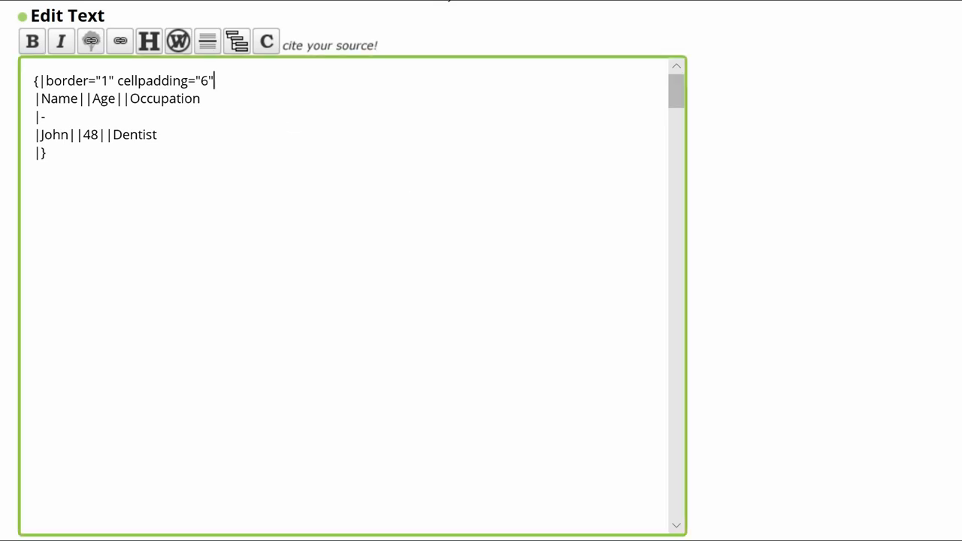
text(align="center")
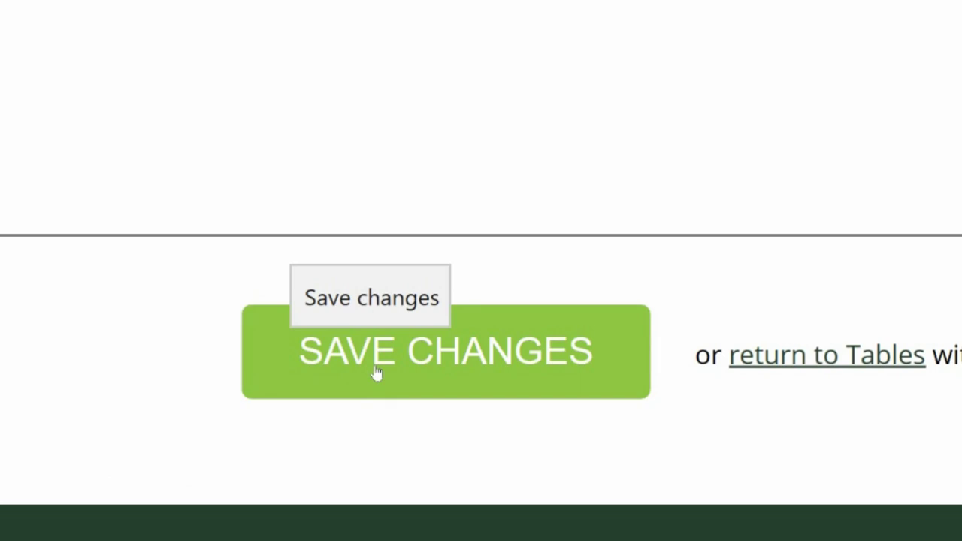
Step: Save the biography, then sort the fruit table by Column A, and by Column B ascending and descending
click(375, 373)
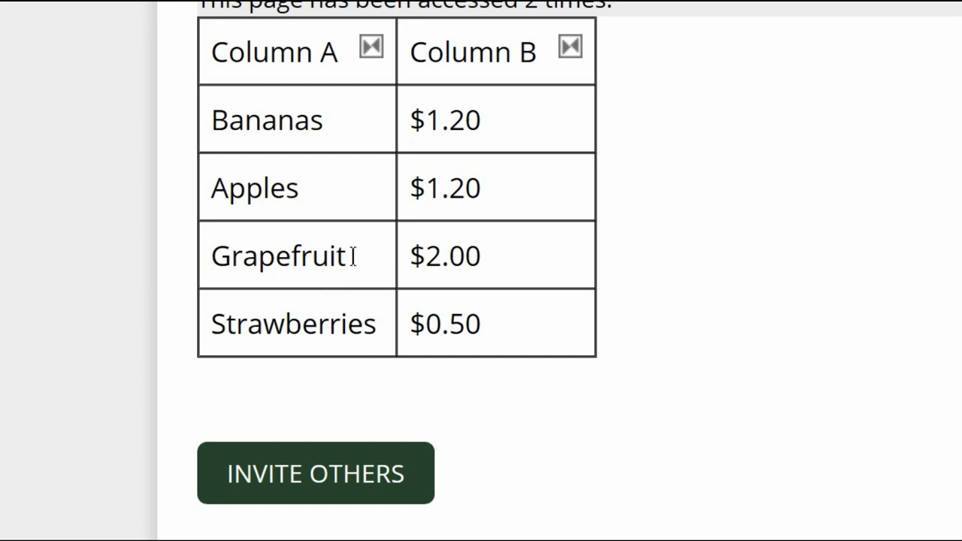
click(366, 52)
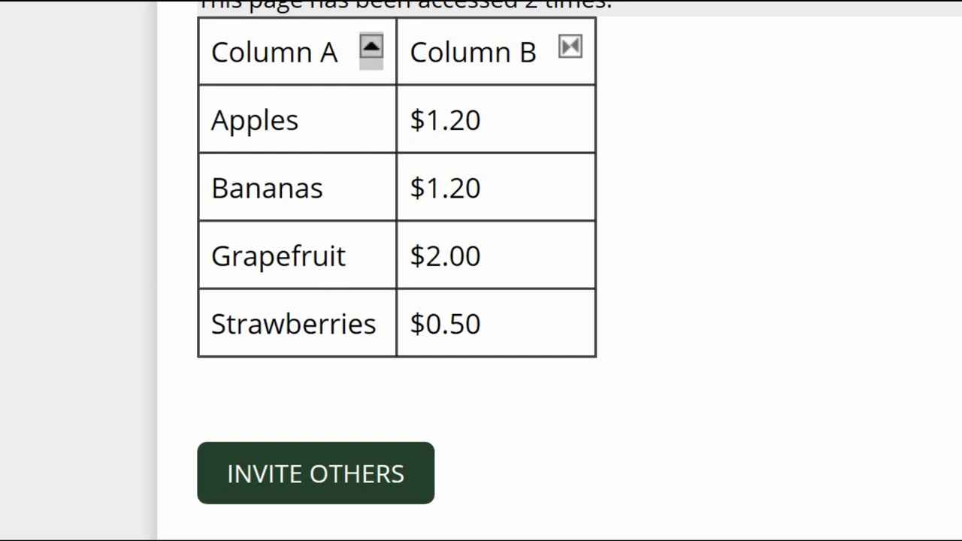
click(571, 48)
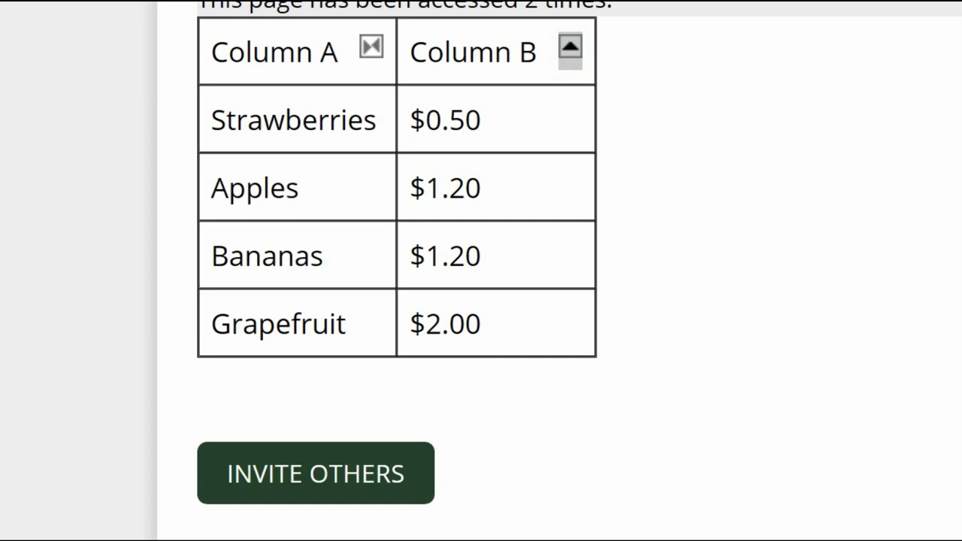
click(570, 47)
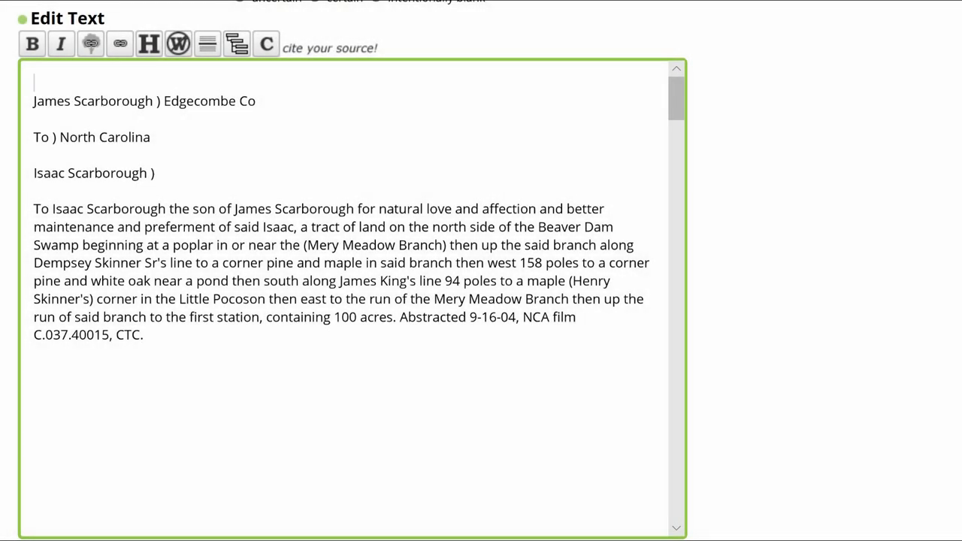
Step: Turn the deed lines into a table with {|cellpadding="6", cell markers, |- row separators and a closing |}
text({|cellpadd)
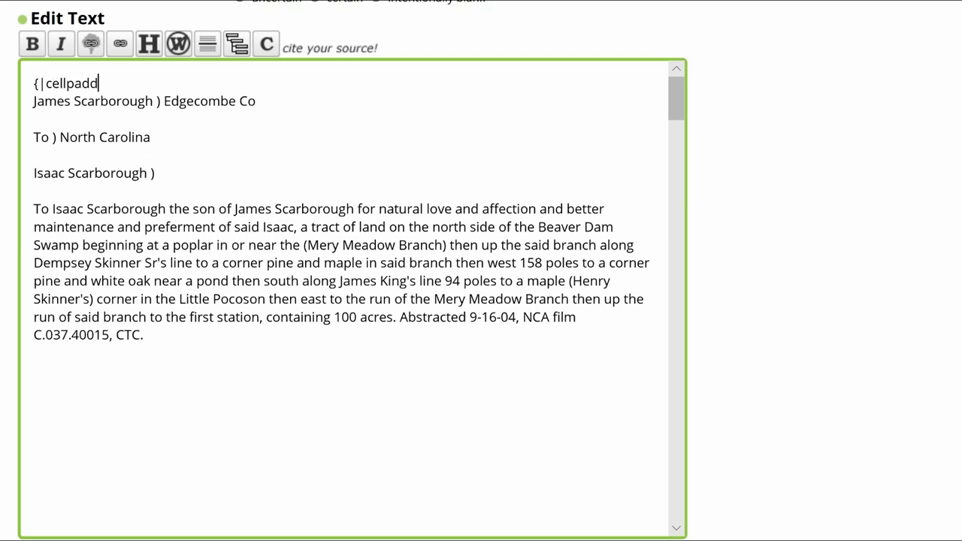
text(ing="6")
click(34, 101)
text(|)
click(41, 119)
text(|-)
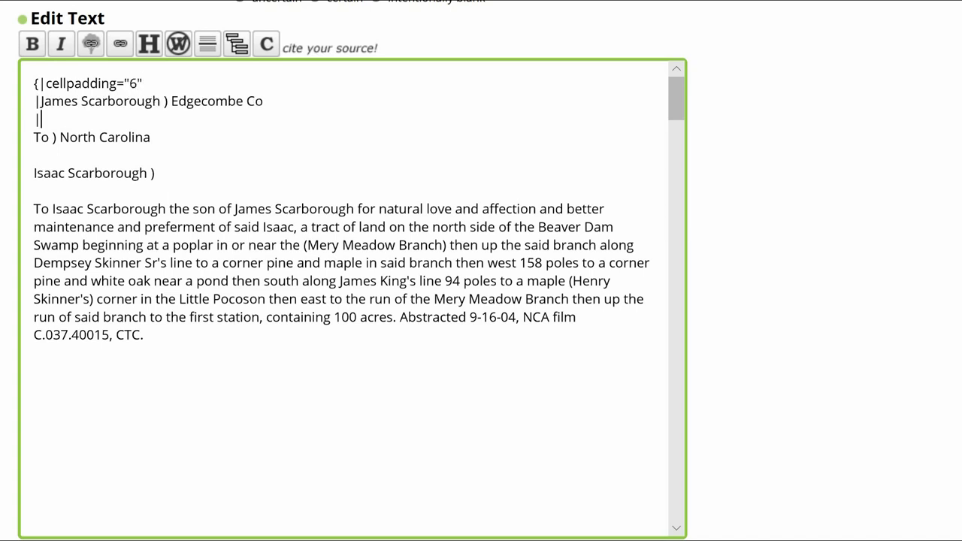
click(37, 136)
text(|)
key(Down)
text(|-)
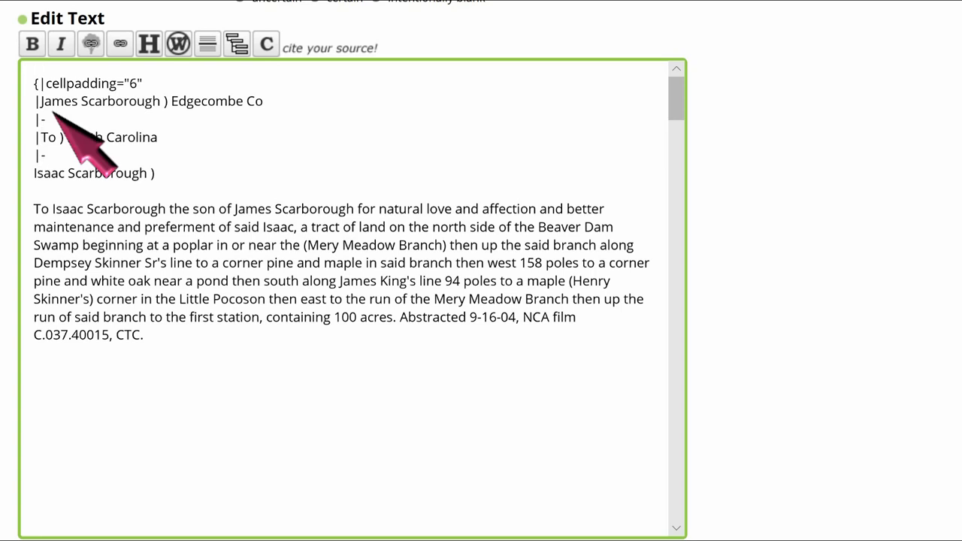
key(Down)
key(Home)
text(|)
key(Down)
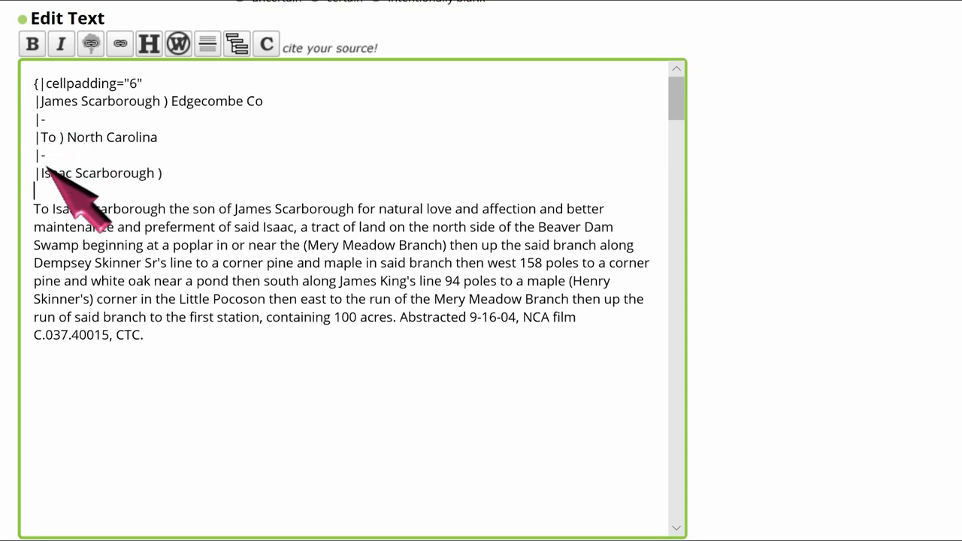
text(|})
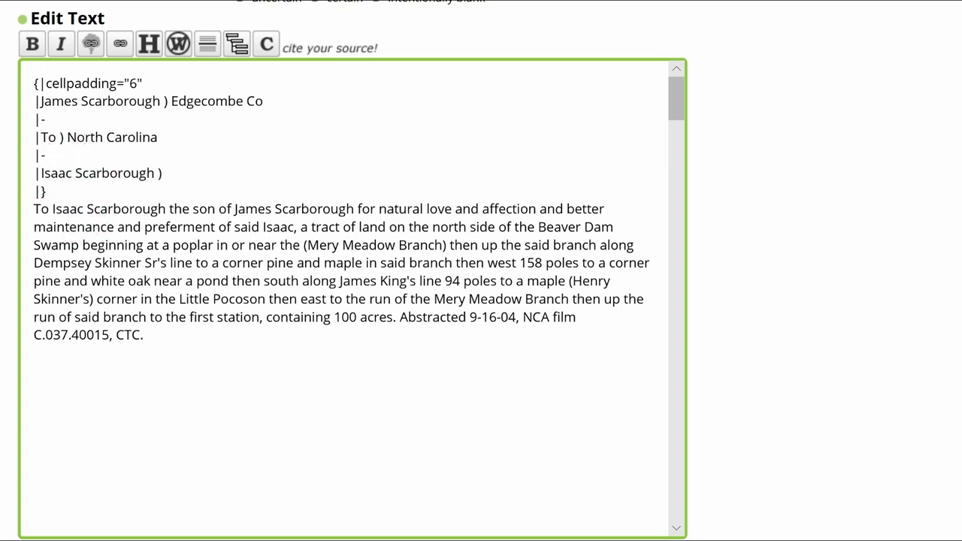
key(Down)
key(Down)
key(Down)
key(Down)
key(Down)
key(Down)
key(Down)
key(Down)
key(Down)
key(Down)
key(Down)
key(Down)
key(Down)
key(Down)
key(Down)
key(Down)
key(Down)
key(Down)
Step: Move 'To' into row 2 and stack the grantor, 'To' and grantee names with <br> tags
click(163, 103)
text(||)
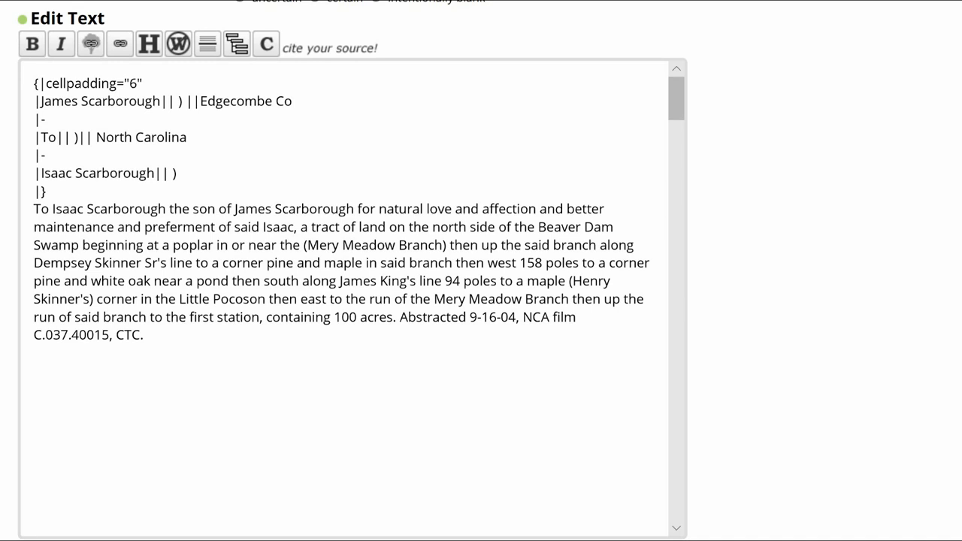
drag(58, 138, 175, 102)
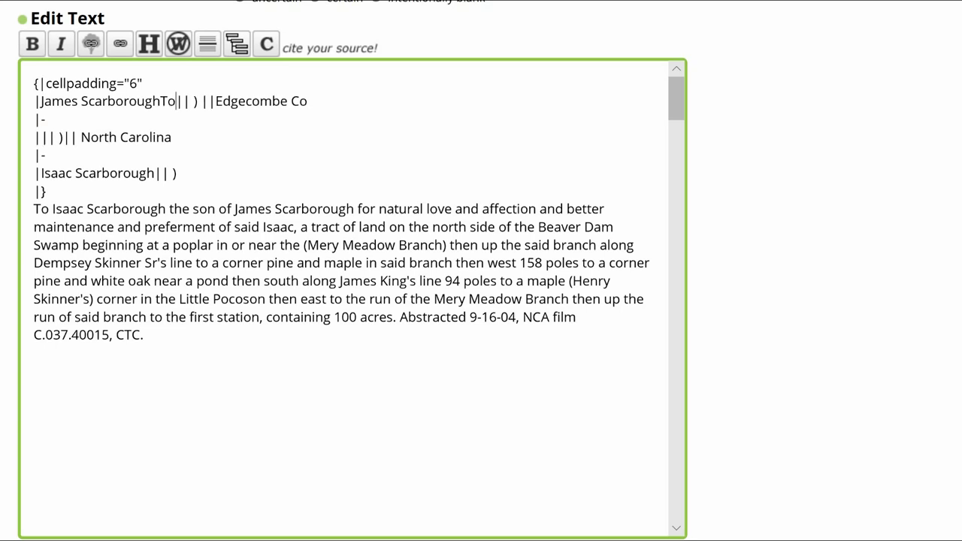
drag(156, 174, 175, 101)
click(160, 101)
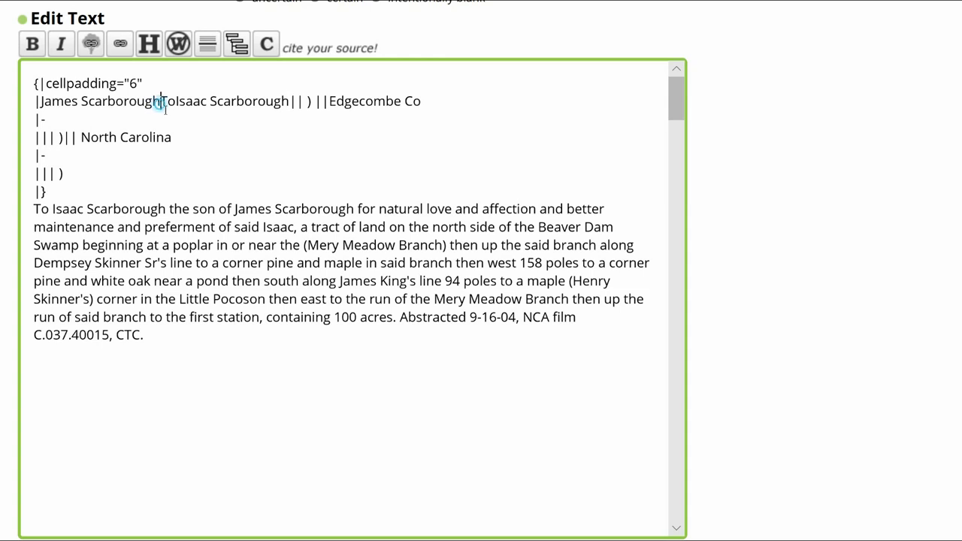
text(<br>)
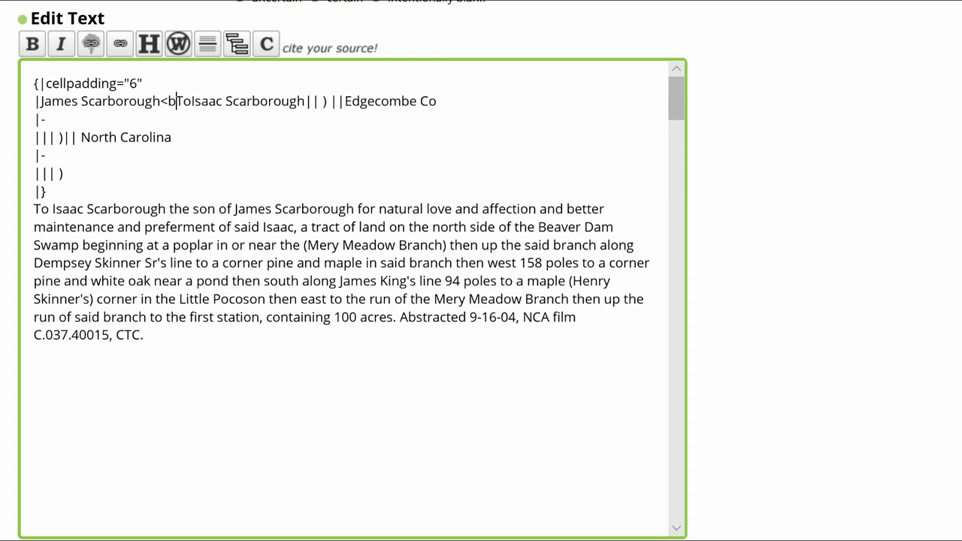
click(202, 101)
text(<br>)
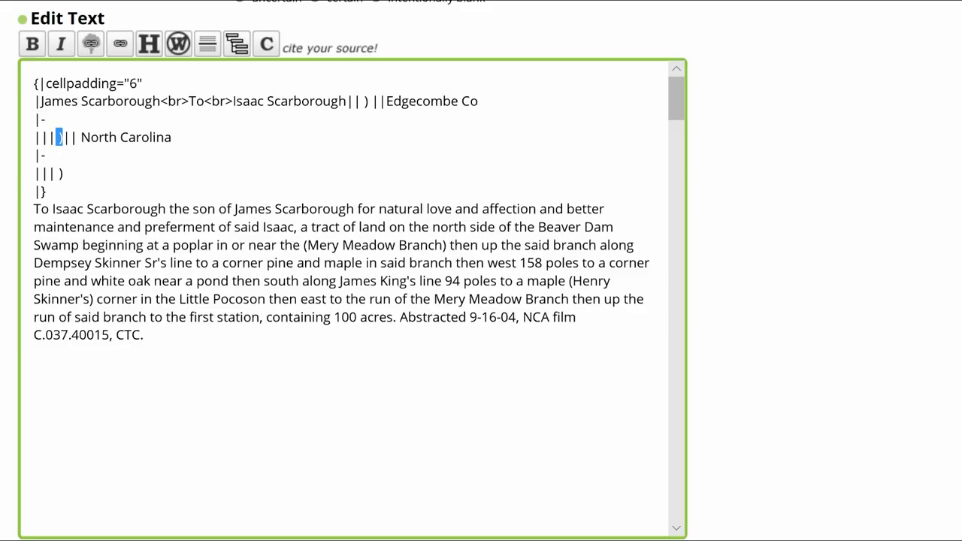
Step: Move both parenthesised lines into row 2, delete the emptied rows, and separate them with <br>
key(ctrl+x)
click(364, 100)
key(ctrl+v)
double_click(62, 174)
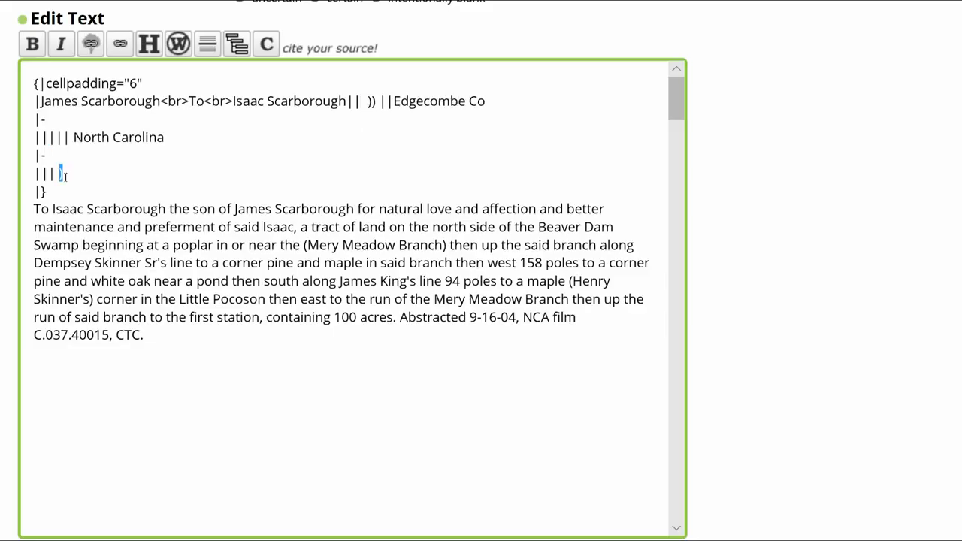
key(ctrl+x)
click(368, 101)
key(ctrl+v)
drag(35, 155, 34, 191)
key(BackSpace)
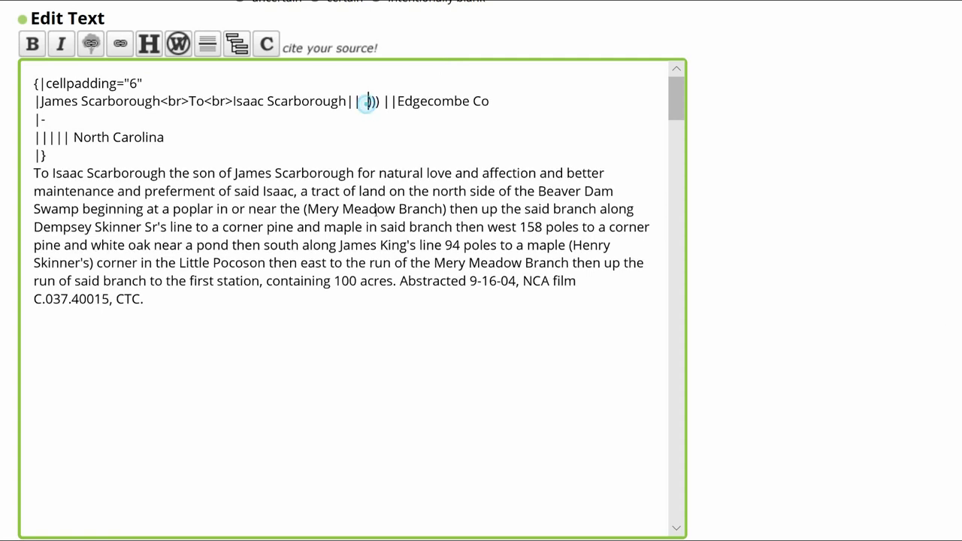
key(Right)
text(<br>)
key(Right)
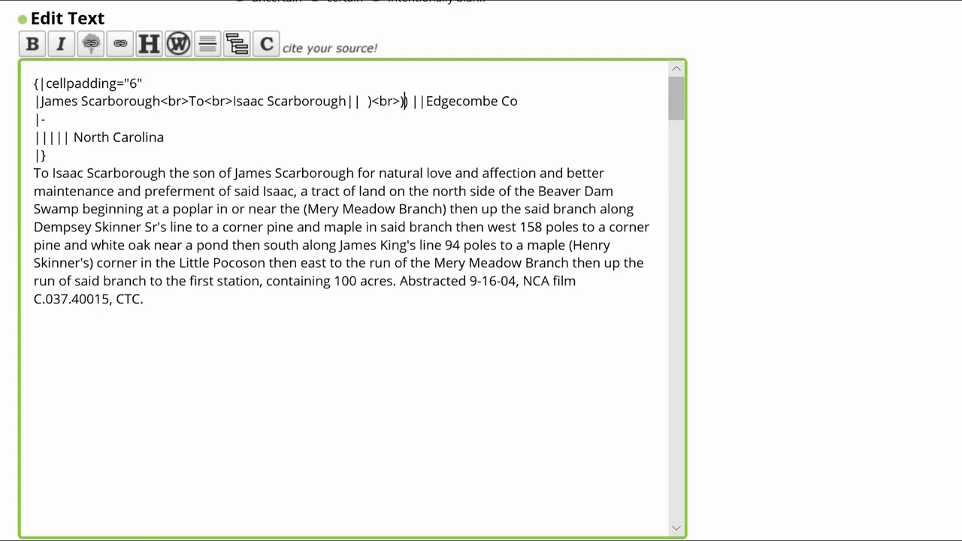
text(<br>)
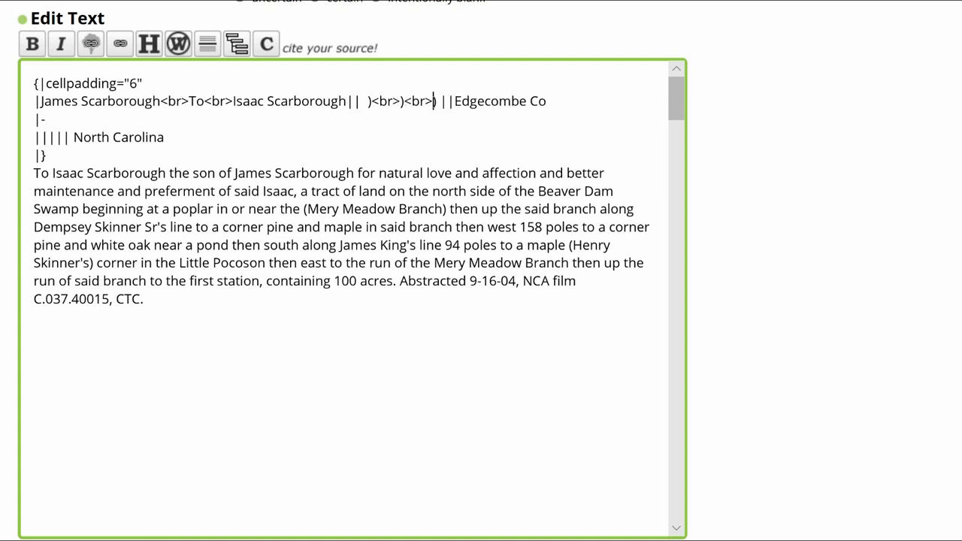
Step: Move North Carolina after Edgecombe Co with a <br> between, and delete the leftover empty row
drag(73, 137, 164, 137)
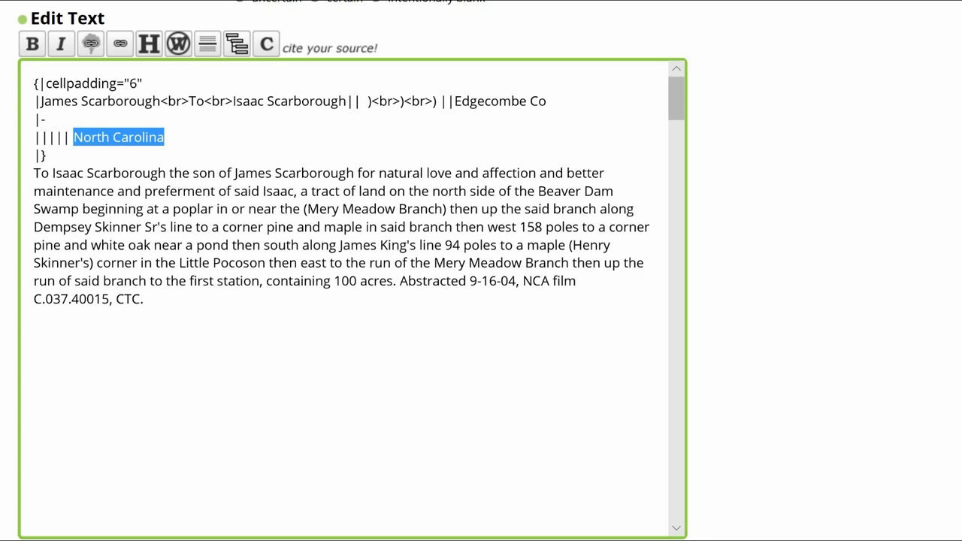
key(ctrl+x)
click(553, 101)
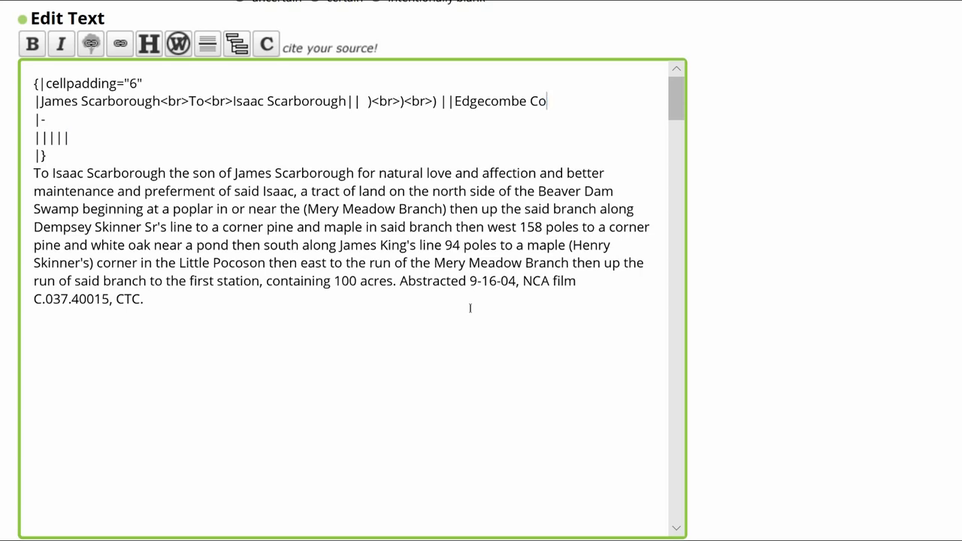
key(ctrl+v)
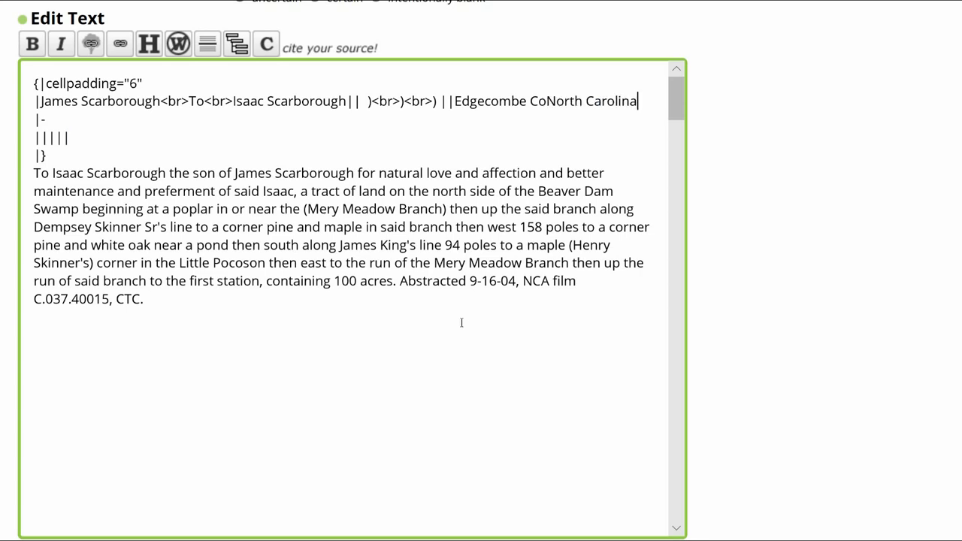
click(548, 105)
text(<br>)
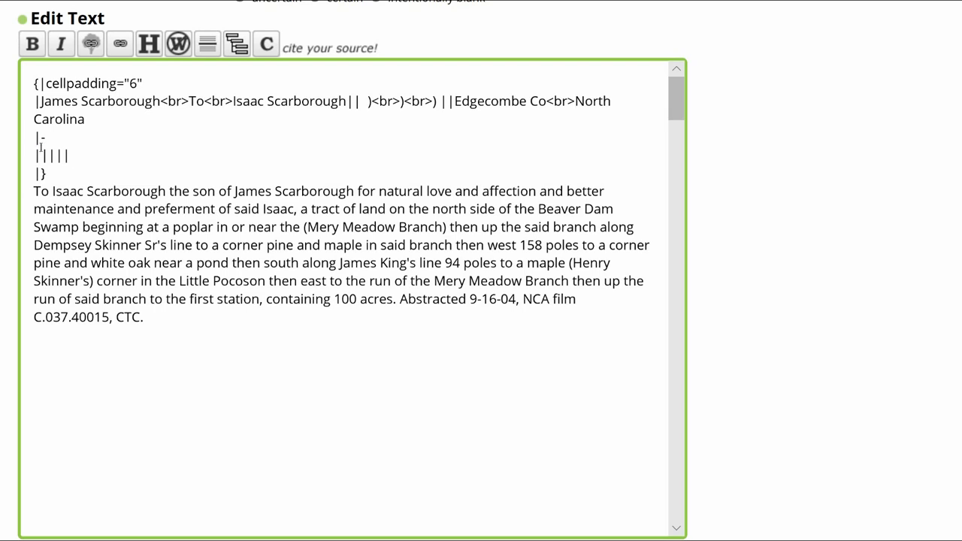
drag(34, 137, 70, 156)
key(Delete)
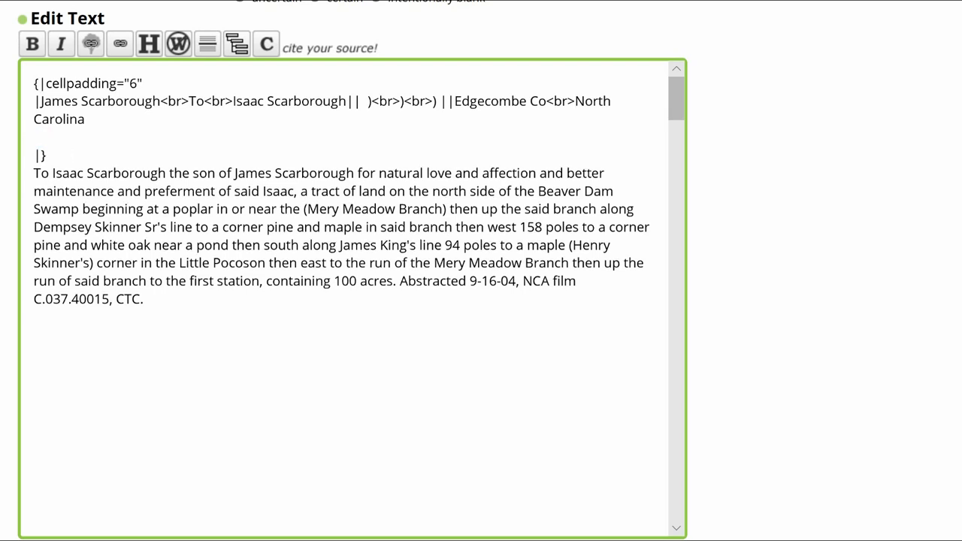
key(Delete)
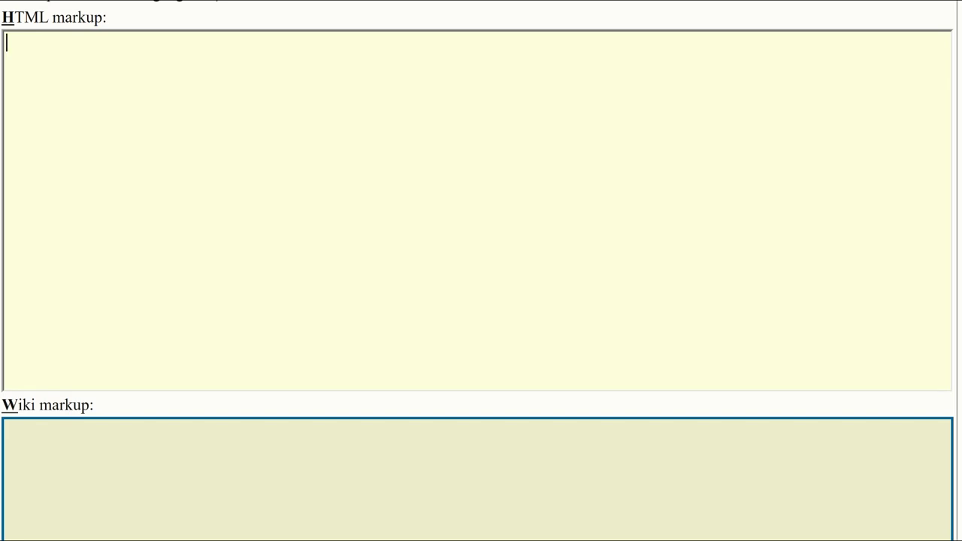
Step: Paste the household HTML table into the converter and convert it to wiki table markup
key(ctrl+v)
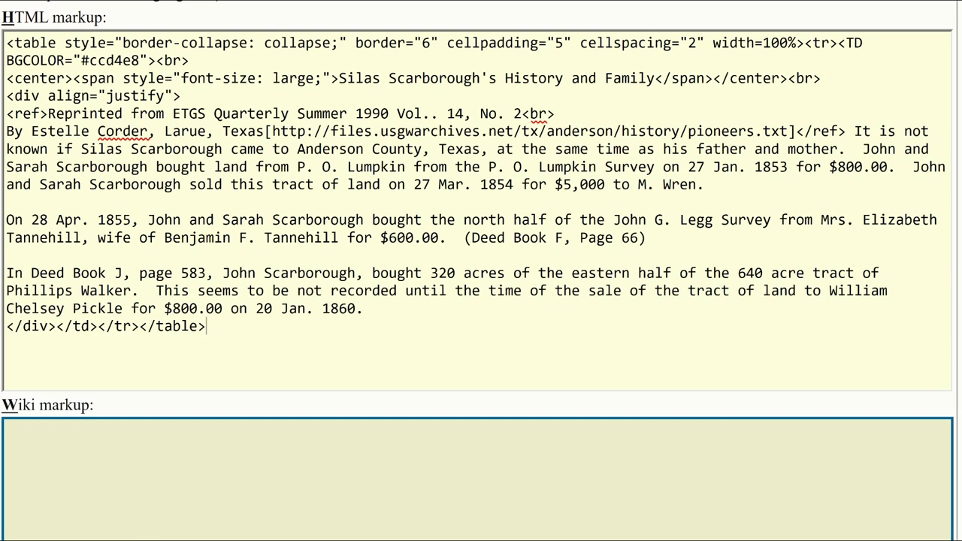
scroll(60, 530, down, 4)
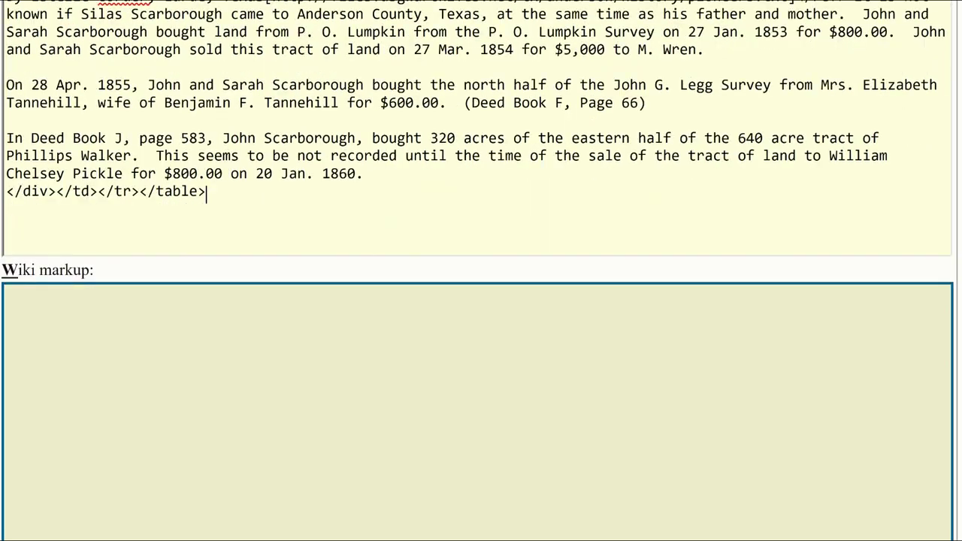
click(59, 528)
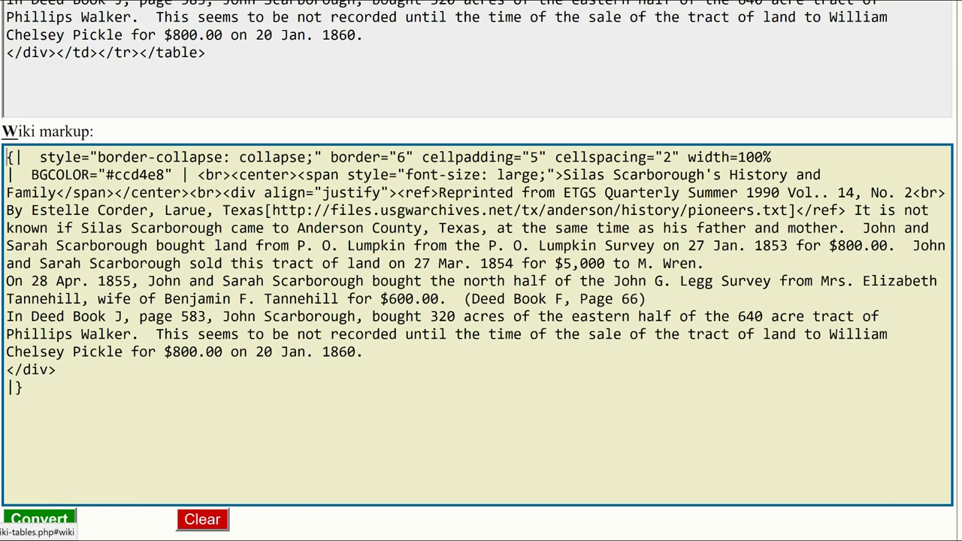
drag(75, 535, 87, 449)
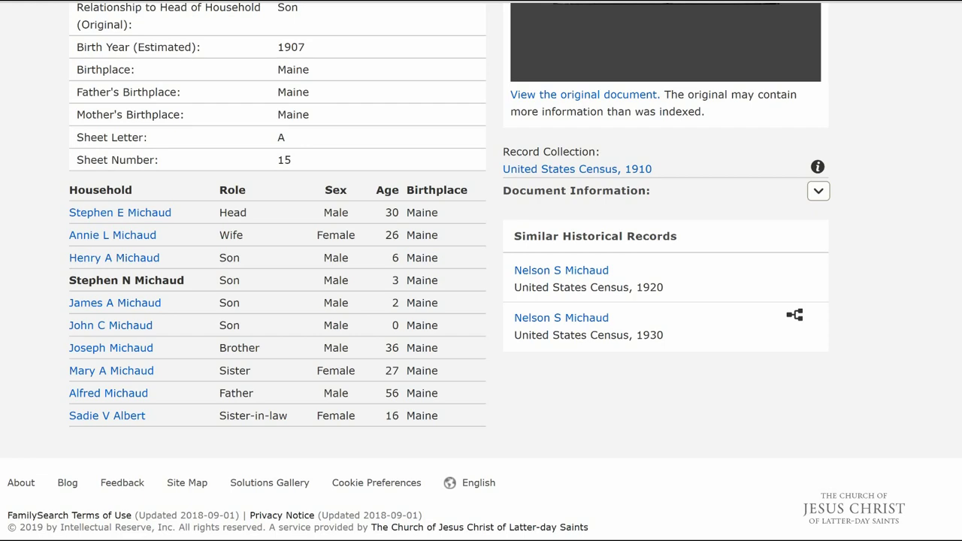
Step: Copy the 1910 census record with its household list to the clipboard from the Tools list
scroll(469, 75, up, 5)
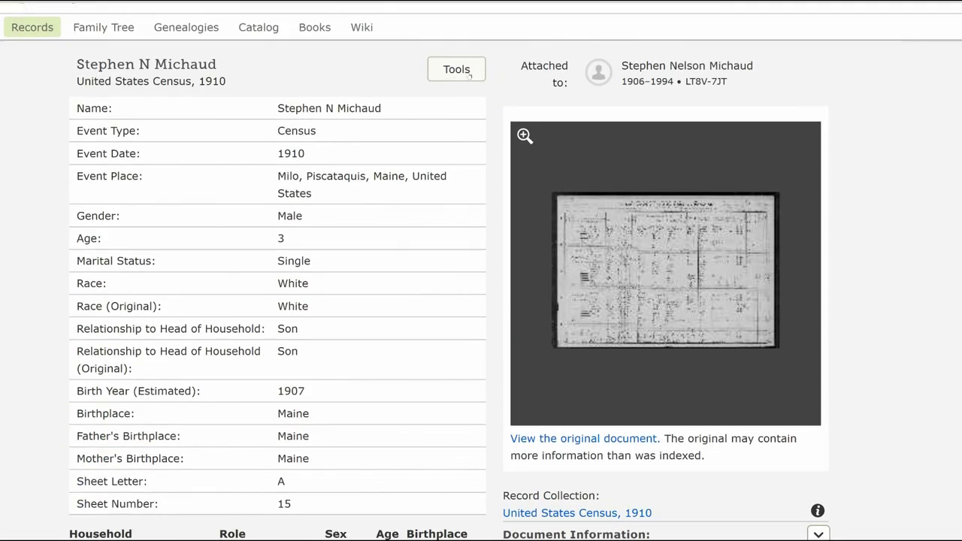
click(470, 76)
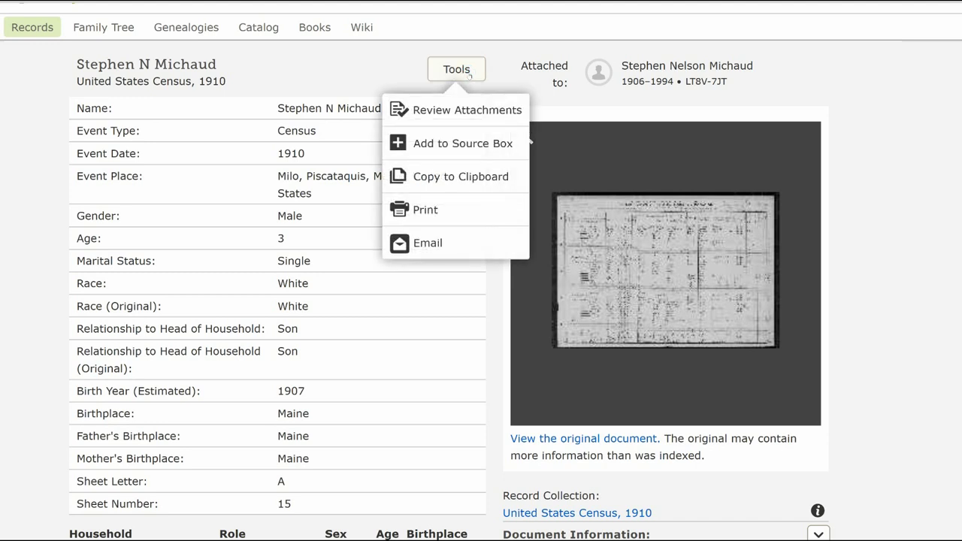
click(448, 183)
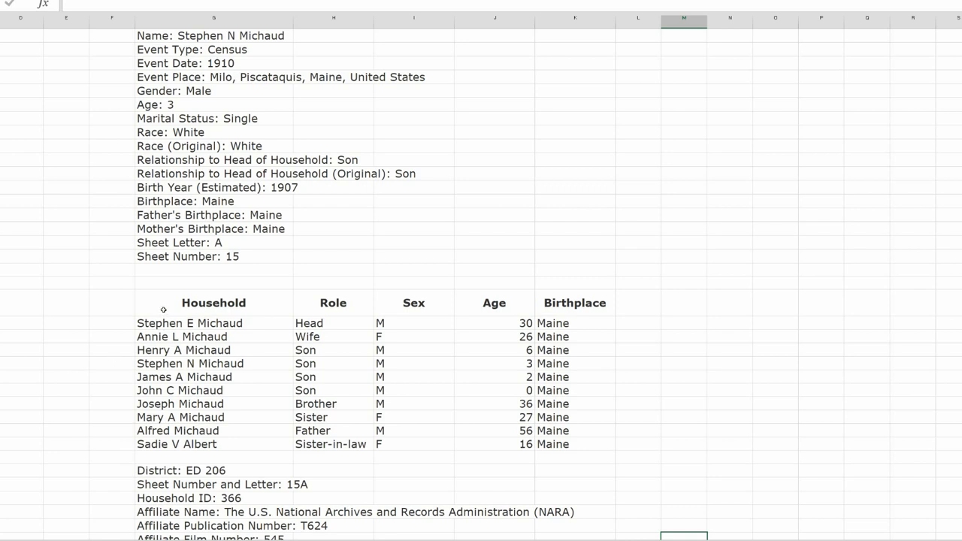
Step: Select the ten-member household table, from the Household header to the last row, for copying
drag(163, 305, 543, 444)
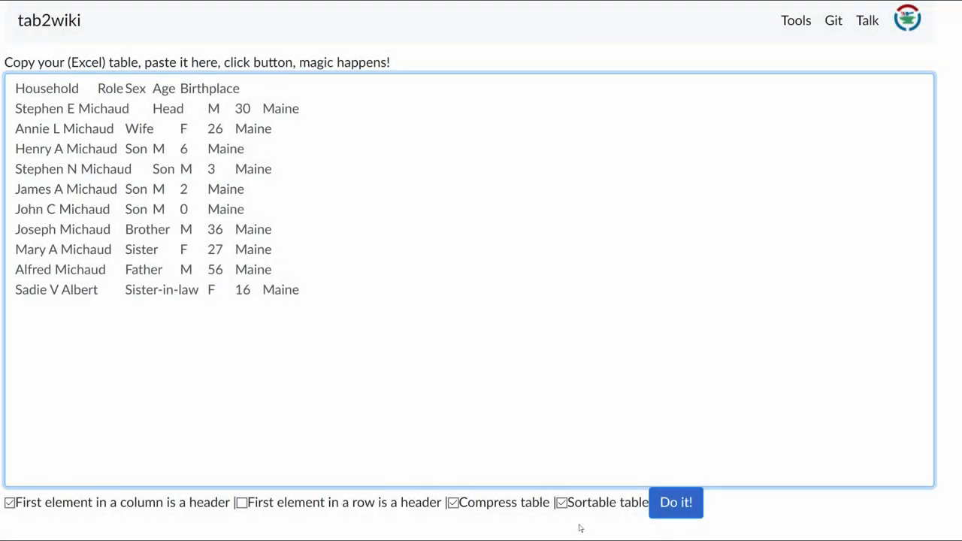
Step: Convert the household table to non-sortable wiki markup and select all of the output
click(562, 503)
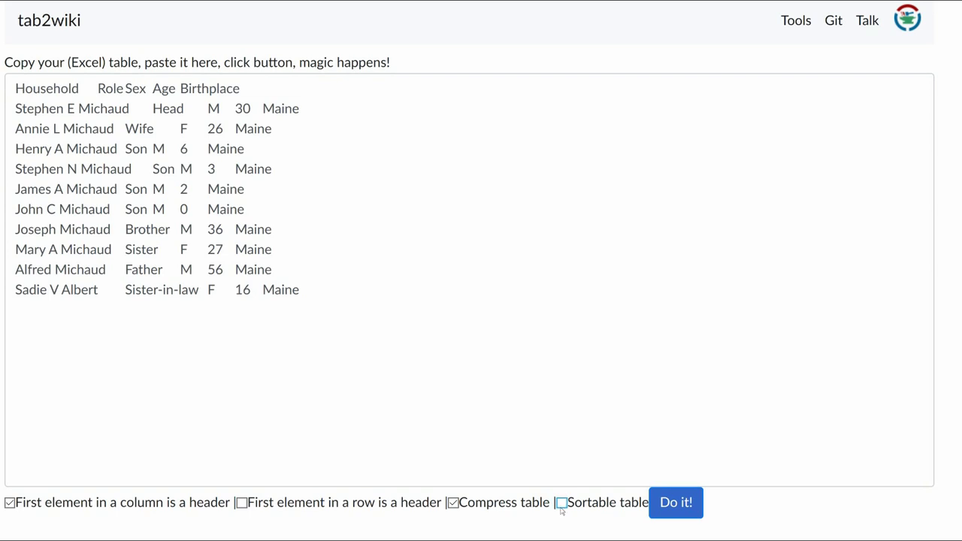
click(674, 503)
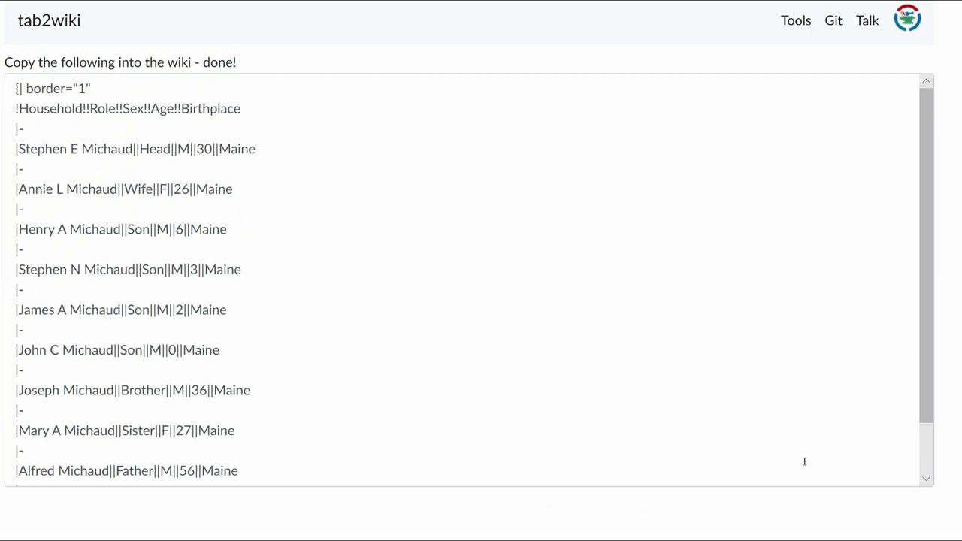
click(804, 462)
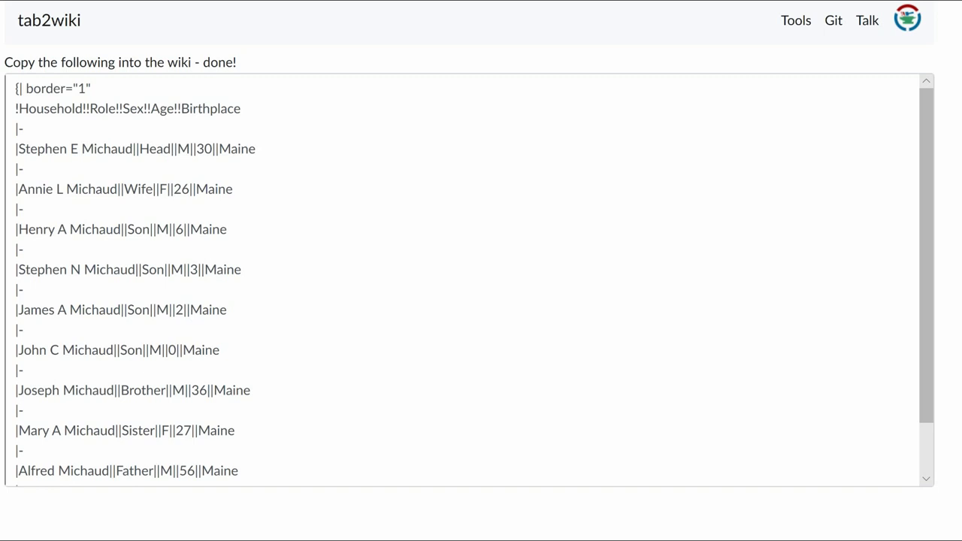
key(ctrl+a)
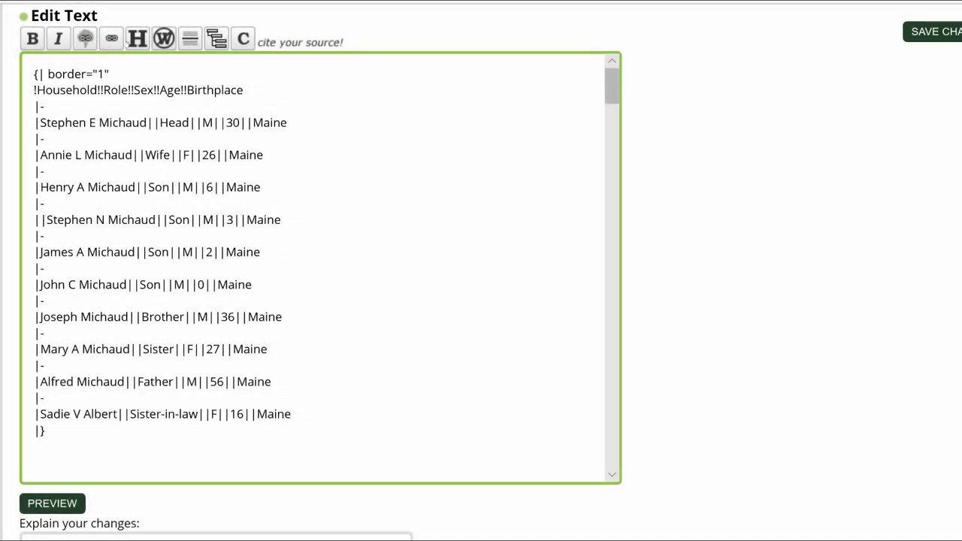
Step: Add cellpadding="6" to the household table's opening line and preview the bordered five-column grid
click(142, 74)
text(cellpadding=")
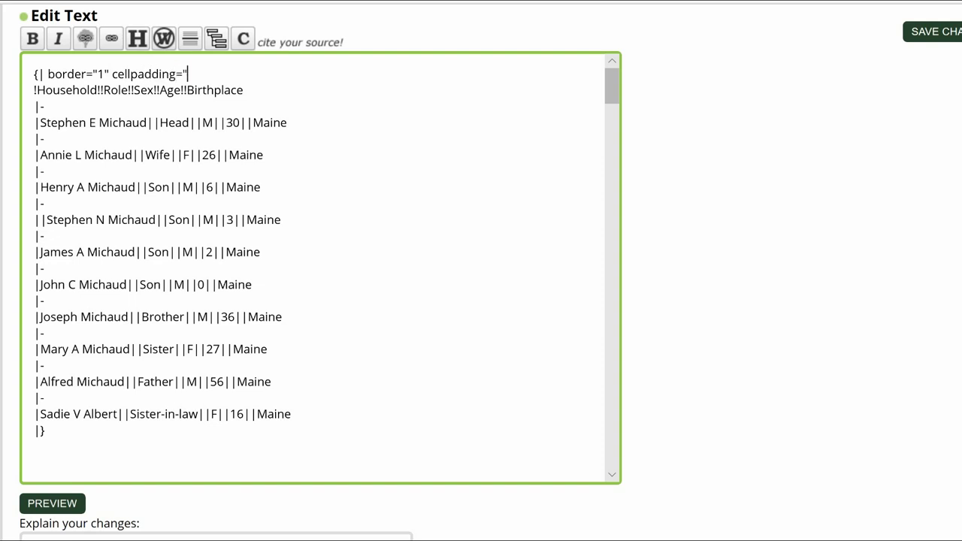
text(6")
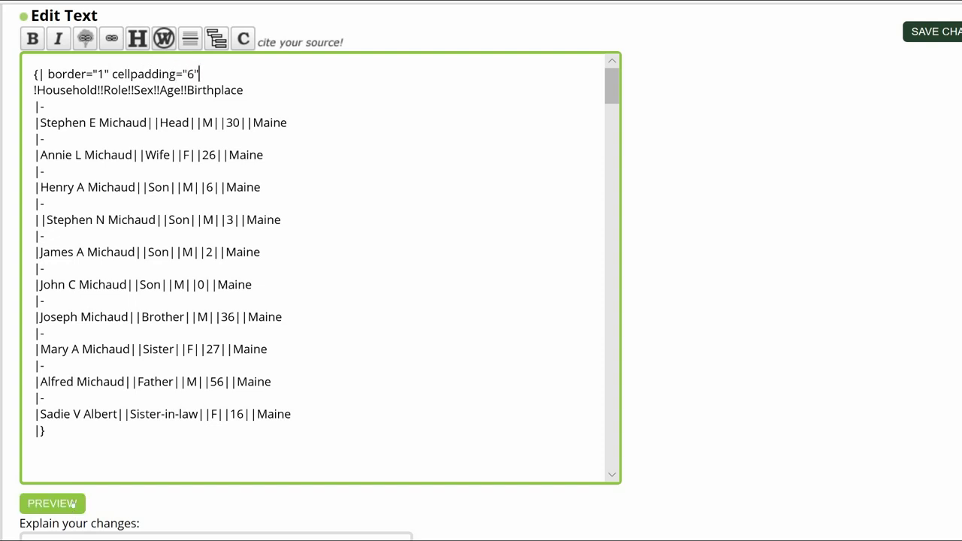
click(73, 503)
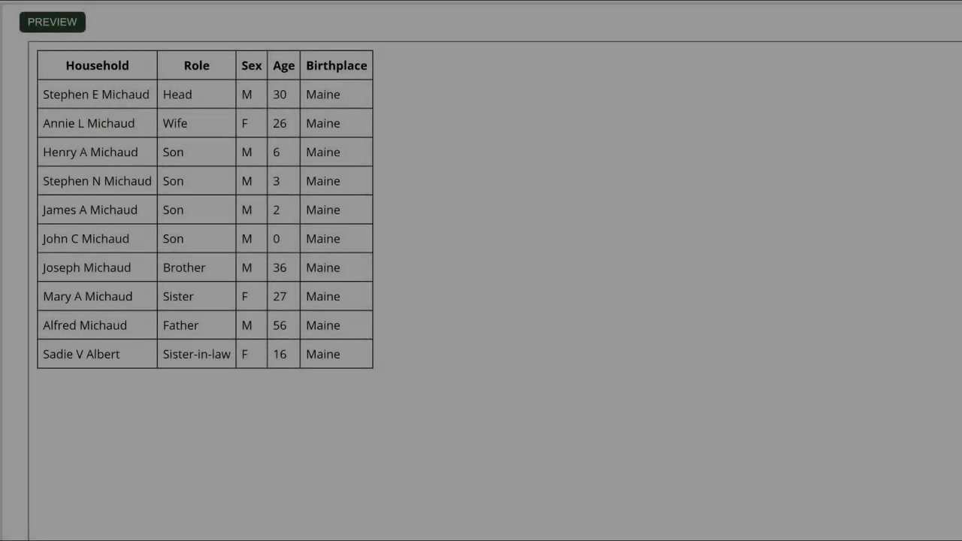